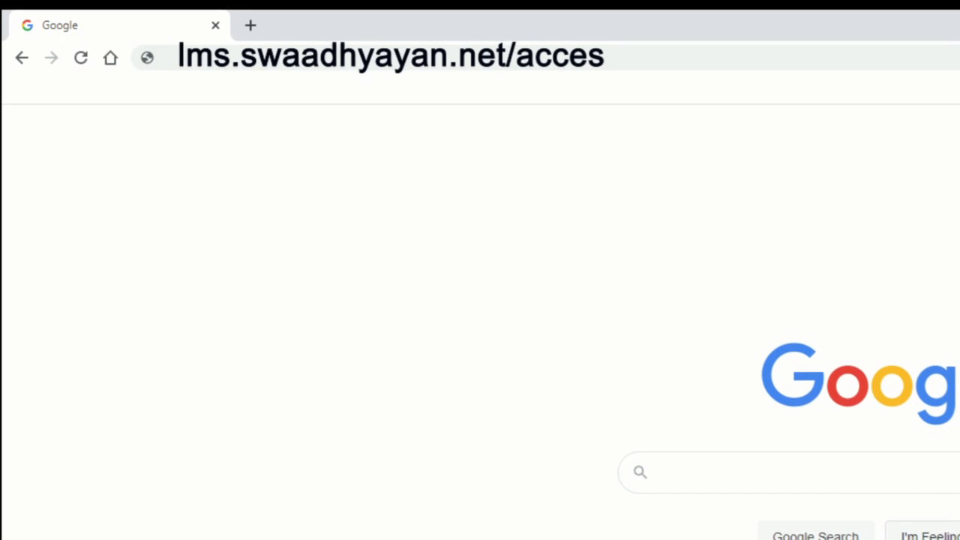
Begin entering a web address in Chrome's address bar
type("sCo")
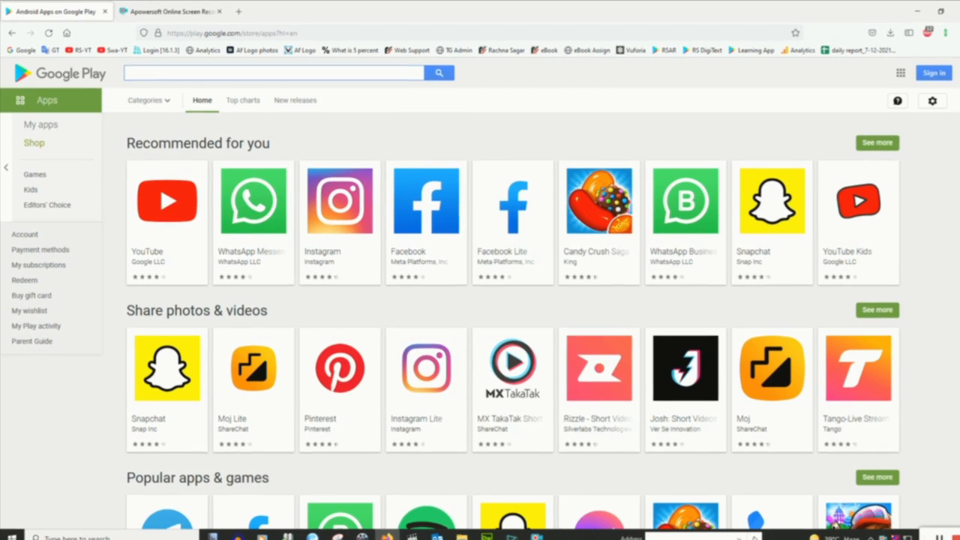
Search the Google Play store for 'qr code scanner'
type("qr")
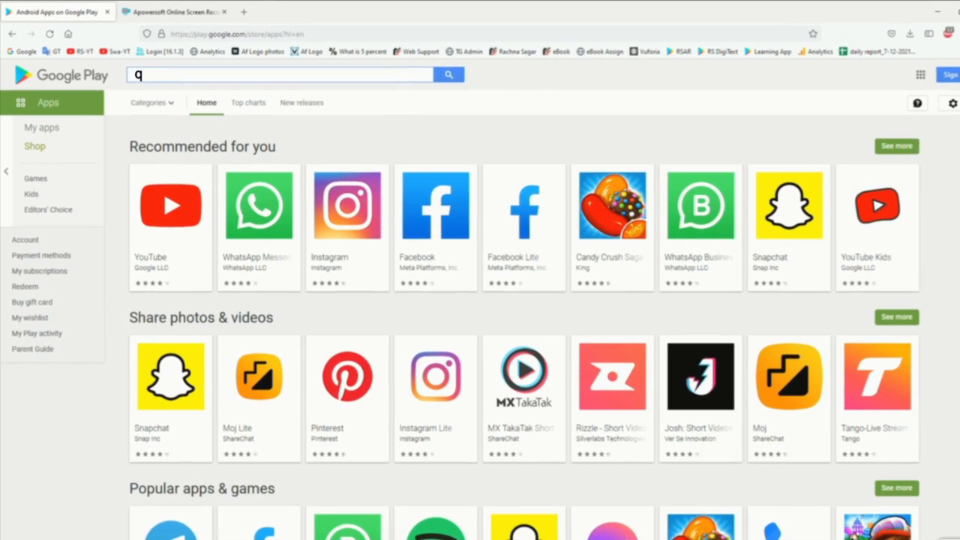
type(" c")
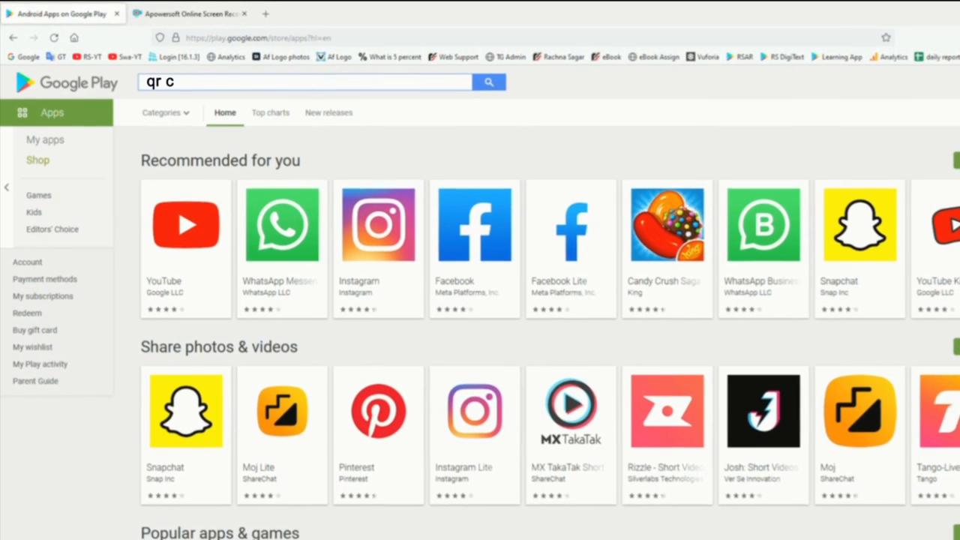
type("ode")
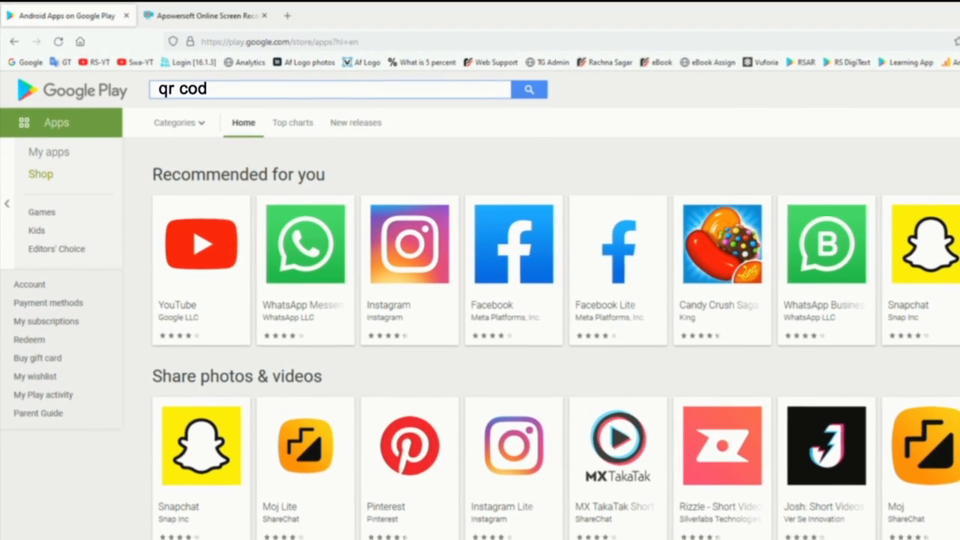
type(" sc")
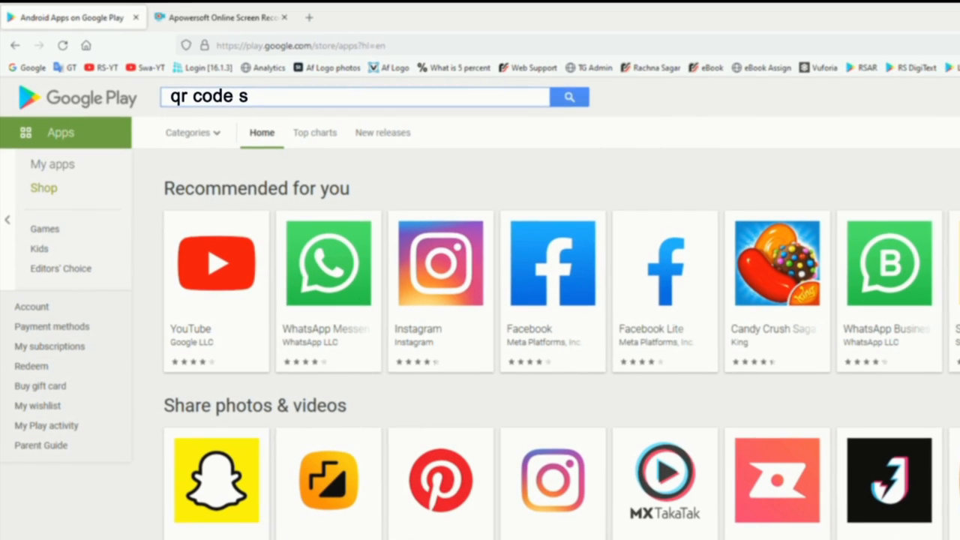
type("an")
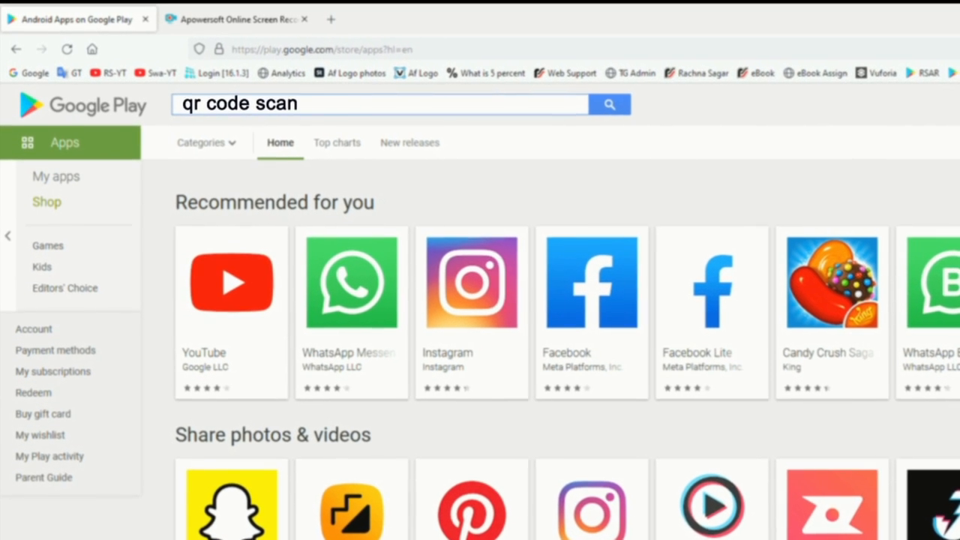
type("ner")
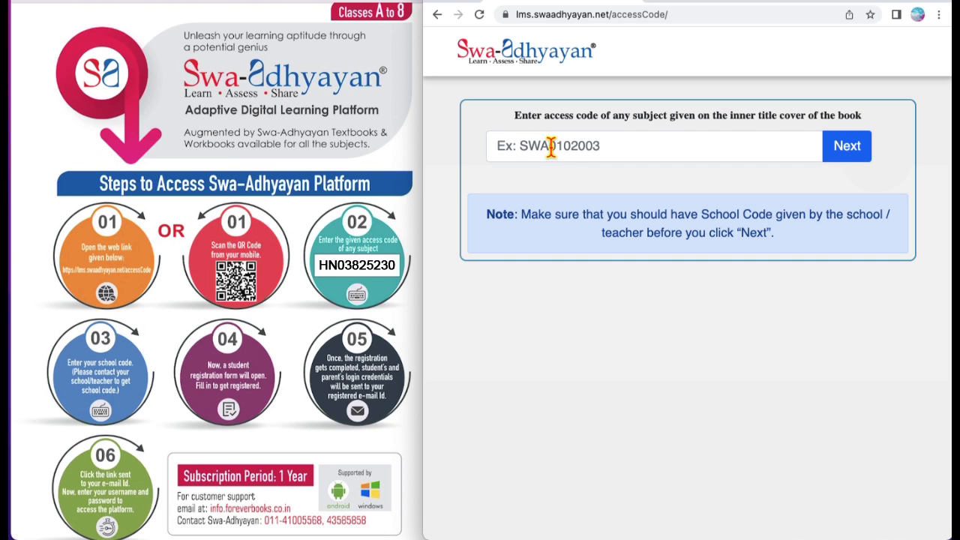
Submit the Hindi book's subject access code, then enter the school code on the registration page
left_click(551, 147)
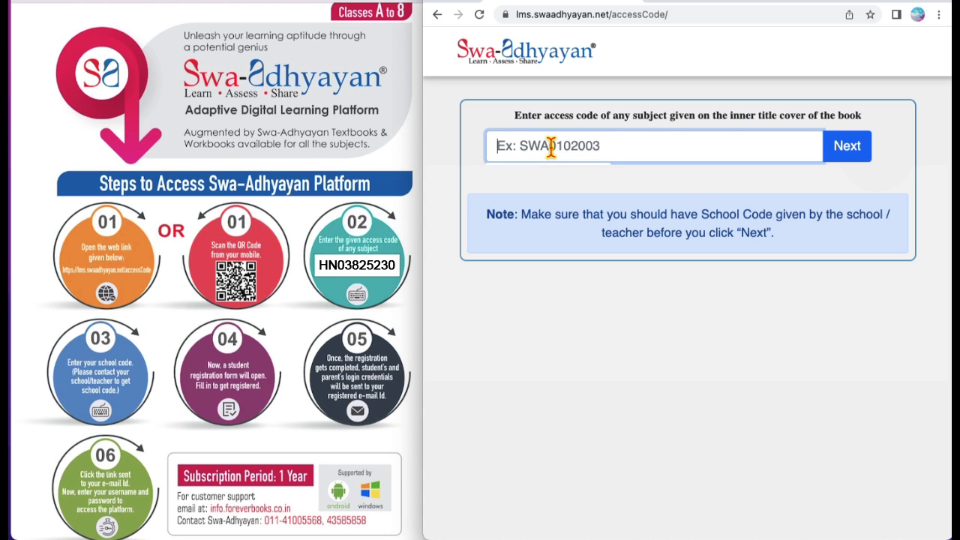
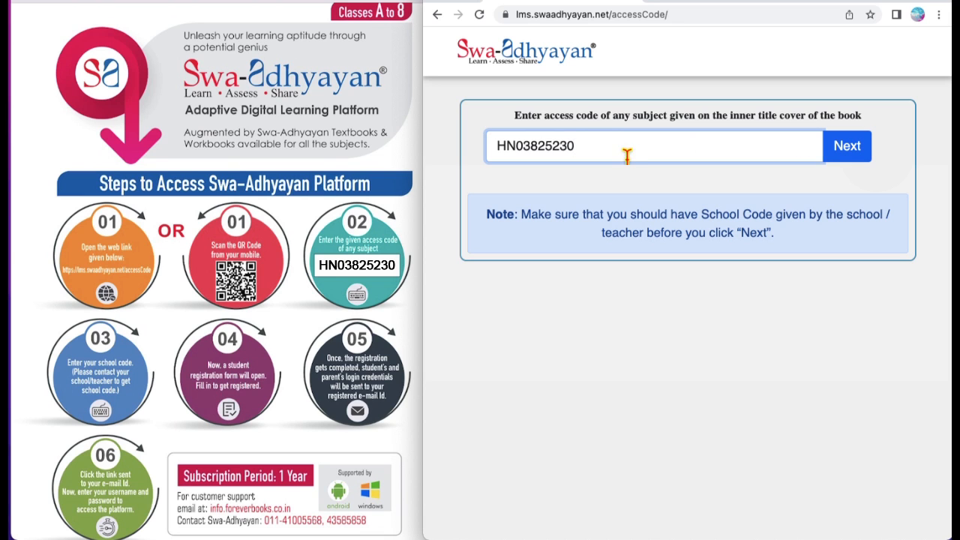
left_click(879, 150)
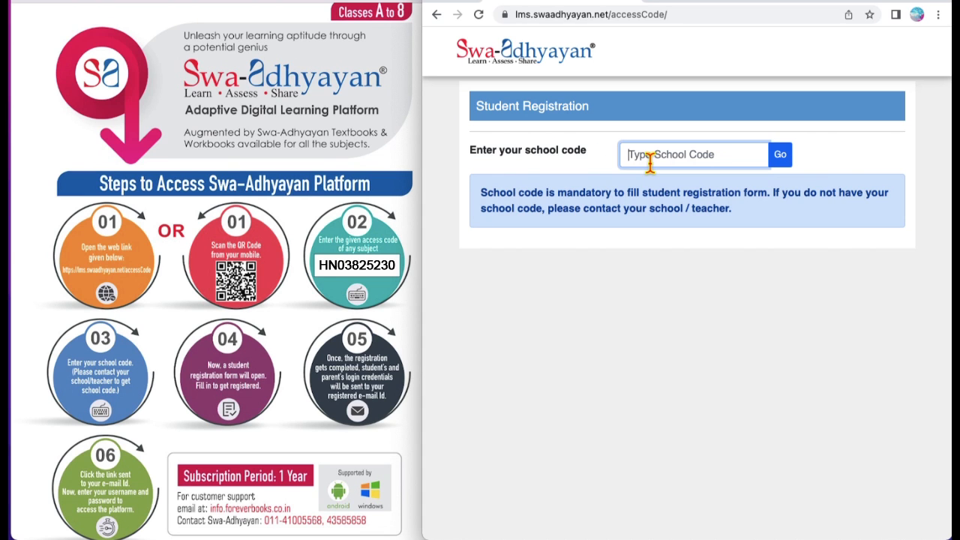
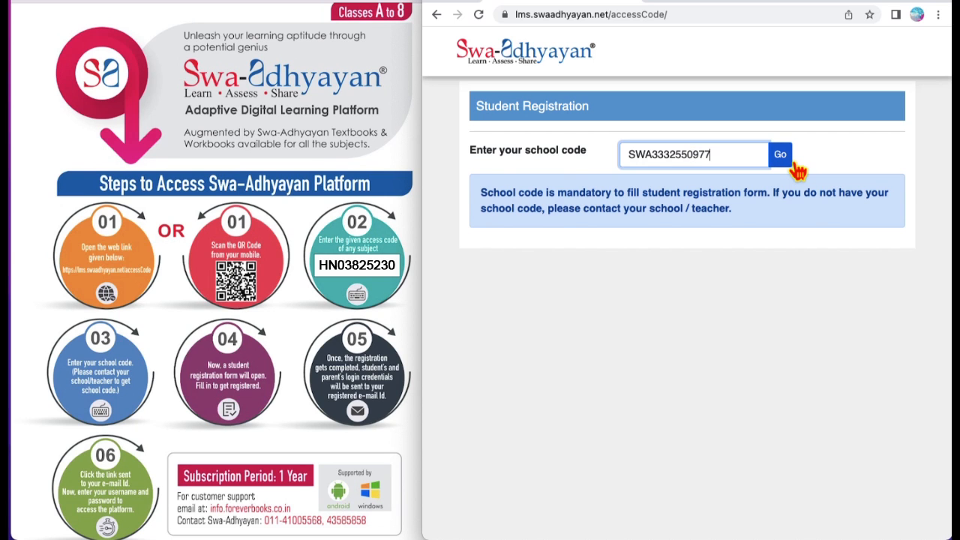
Load the registration form for the school code and tick English, selecting its Access Code field
left_click(784, 157)
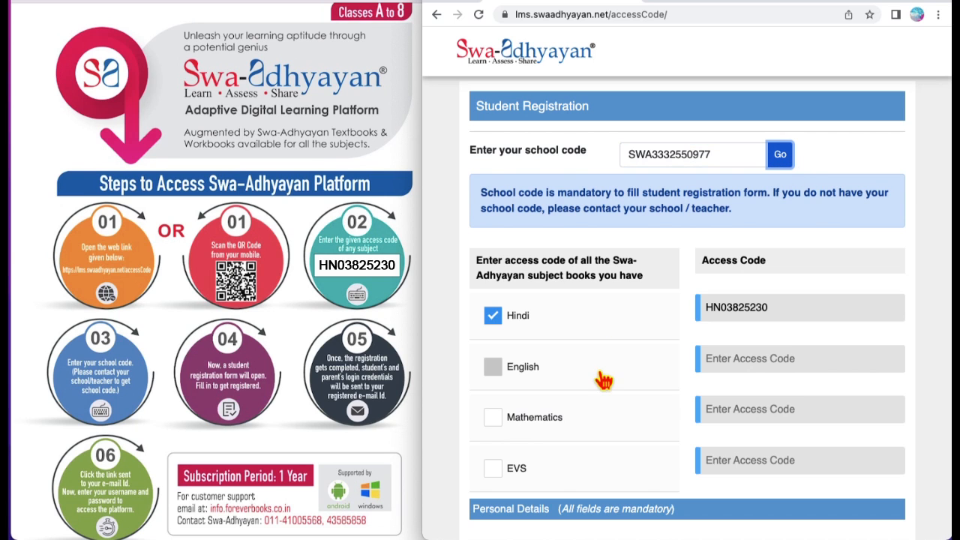
scroll(600, 379, "down", 2)
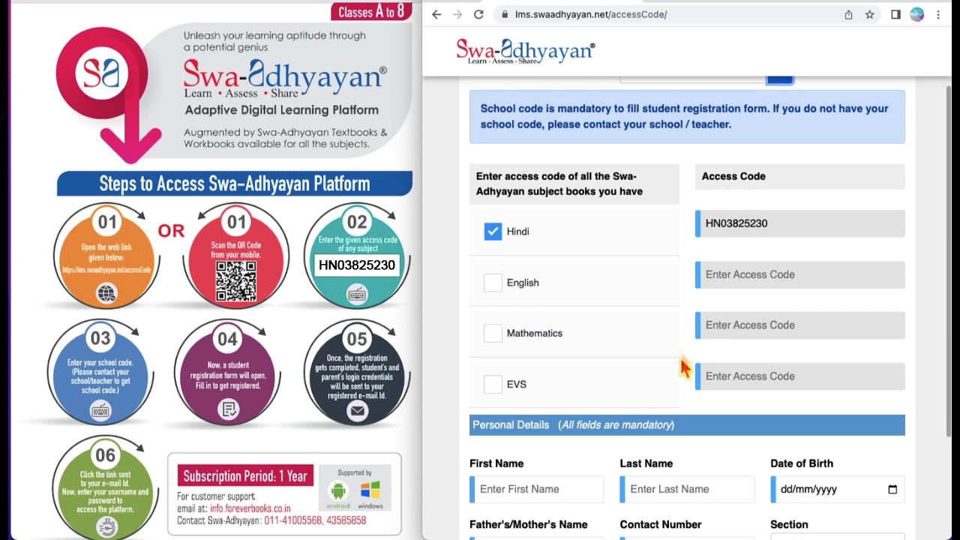
scroll(664, 337, "down", 1)
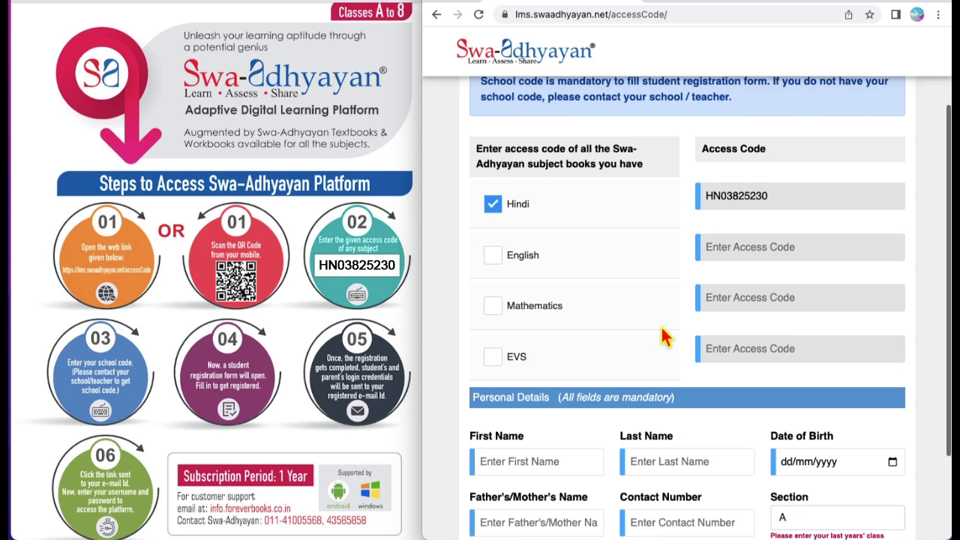
left_click(495, 254)
left_click(726, 253)
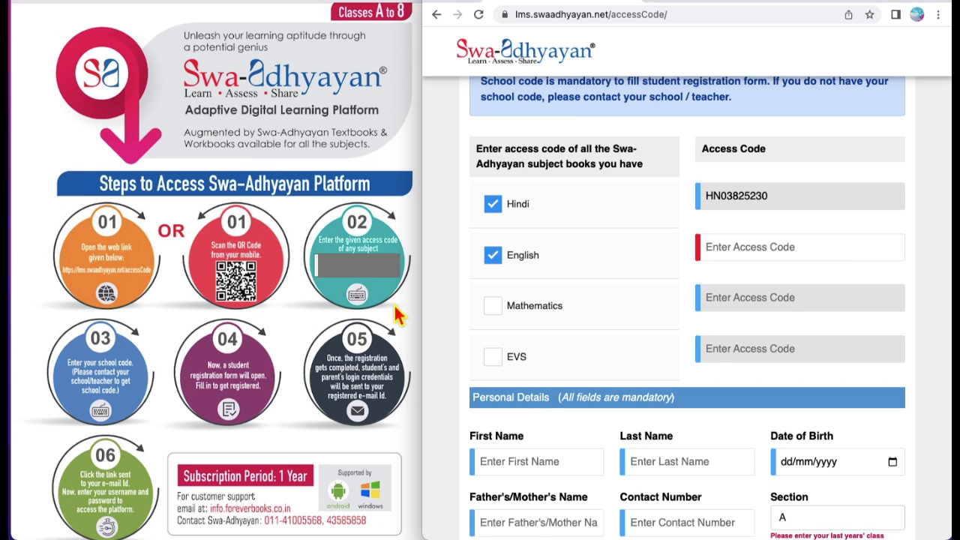
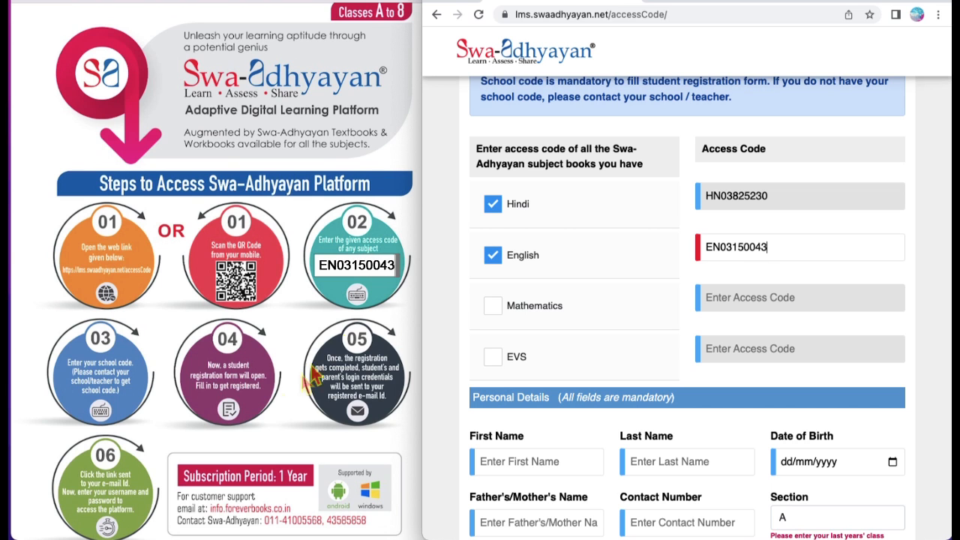
Enter the English access code, then tick Mathematics and EVS and enter their book codes
left_click(492, 305)
left_click(720, 298)
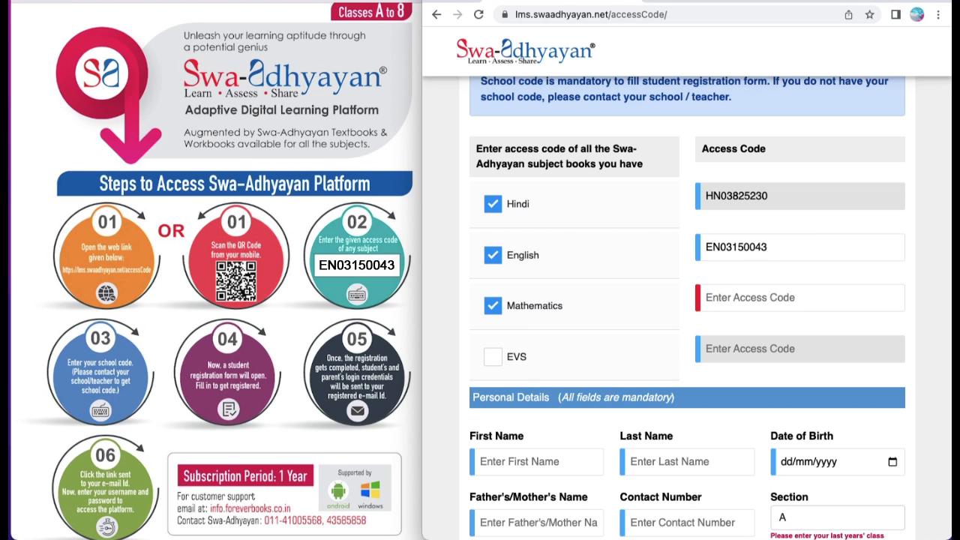
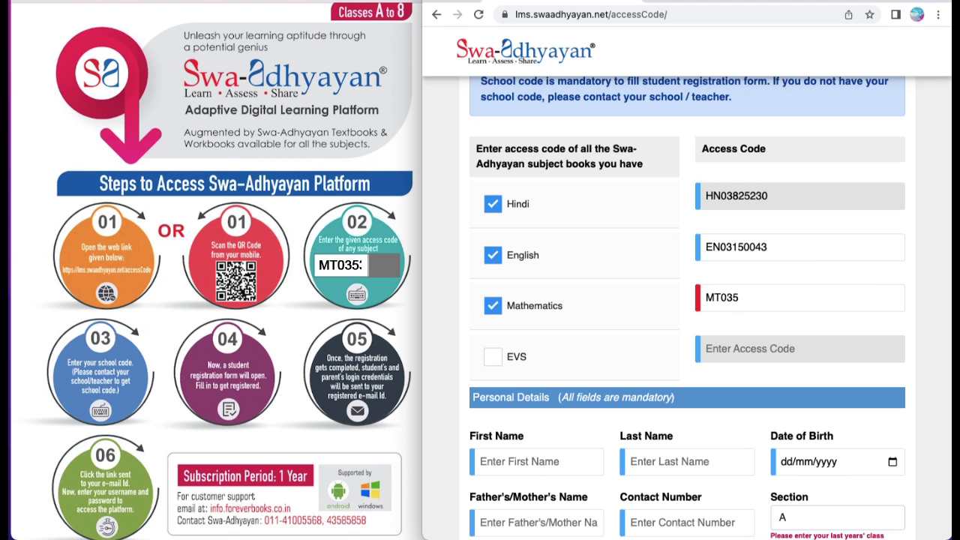
left_click(495, 359)
left_click(726, 359)
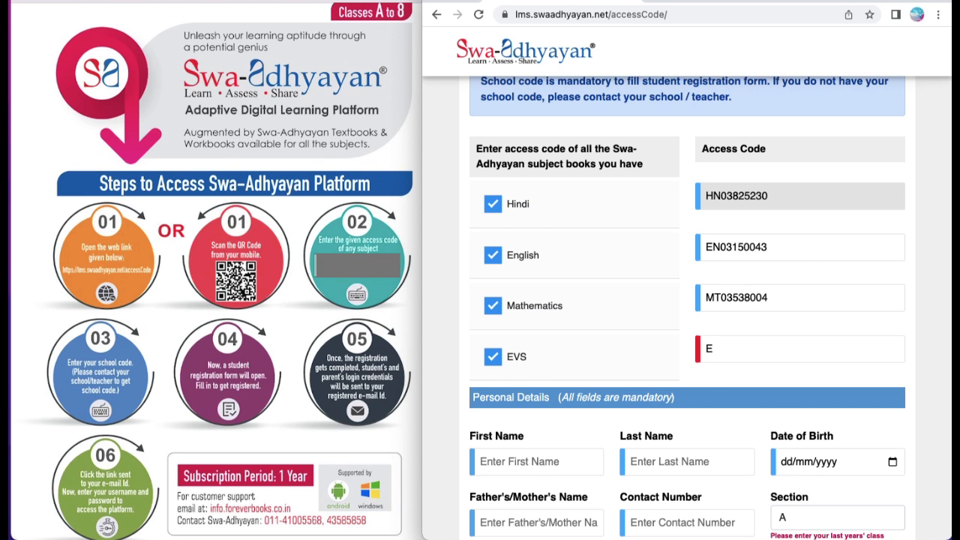
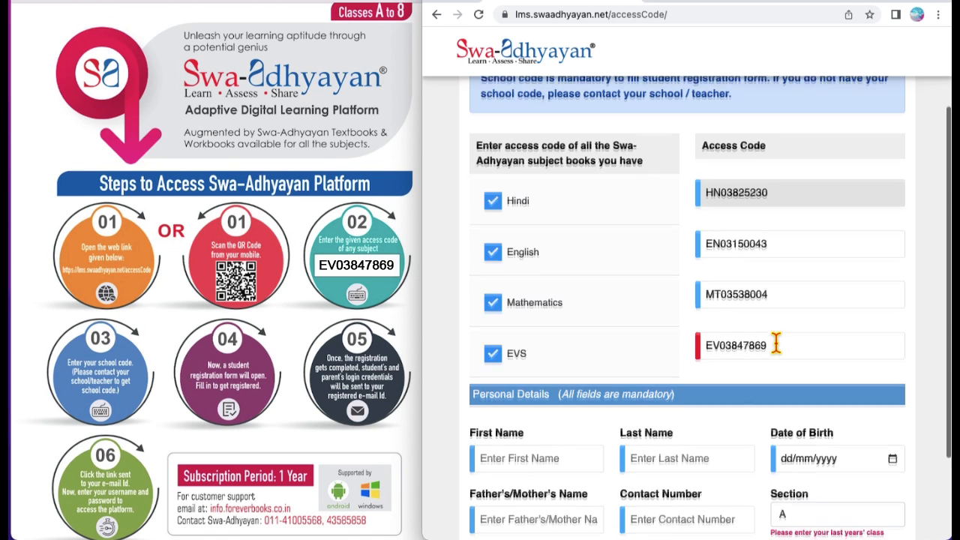
scroll(777, 342, "down", 3)
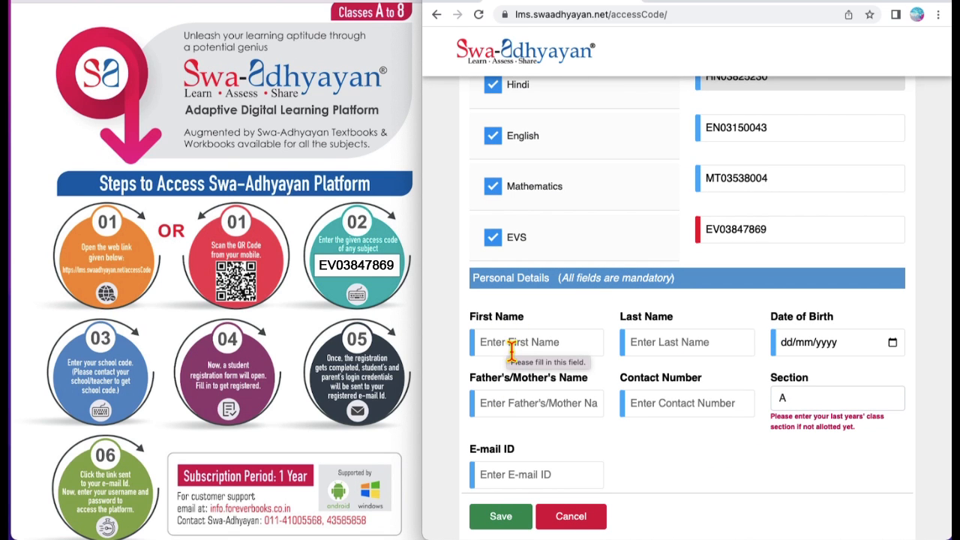
Fill in the student's first name, last name and date of birth
left_click(512, 347)
key("Tab")
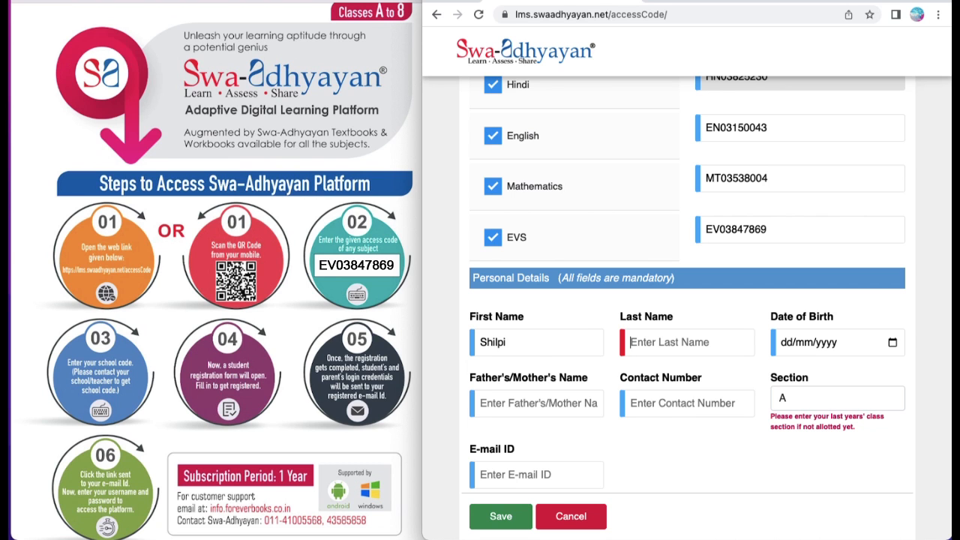
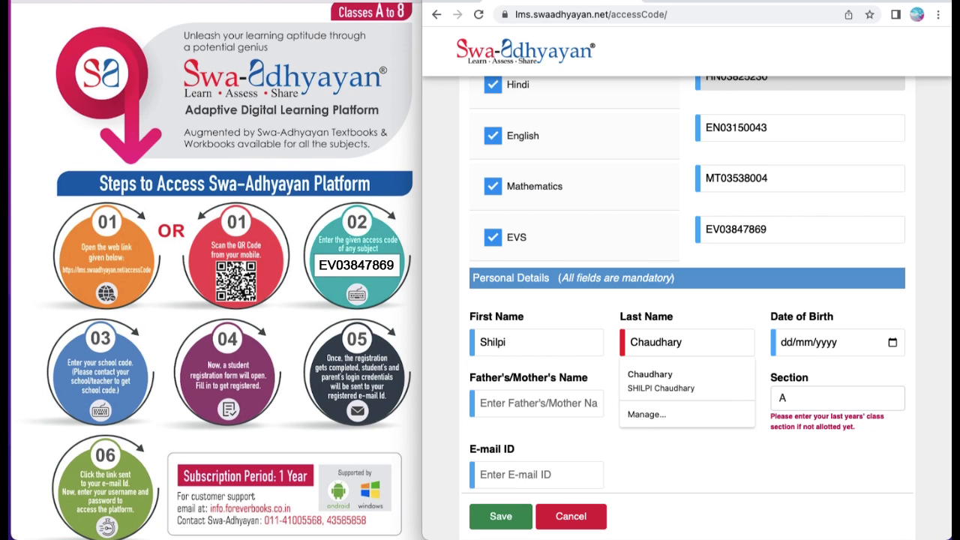
left_click(796, 344)
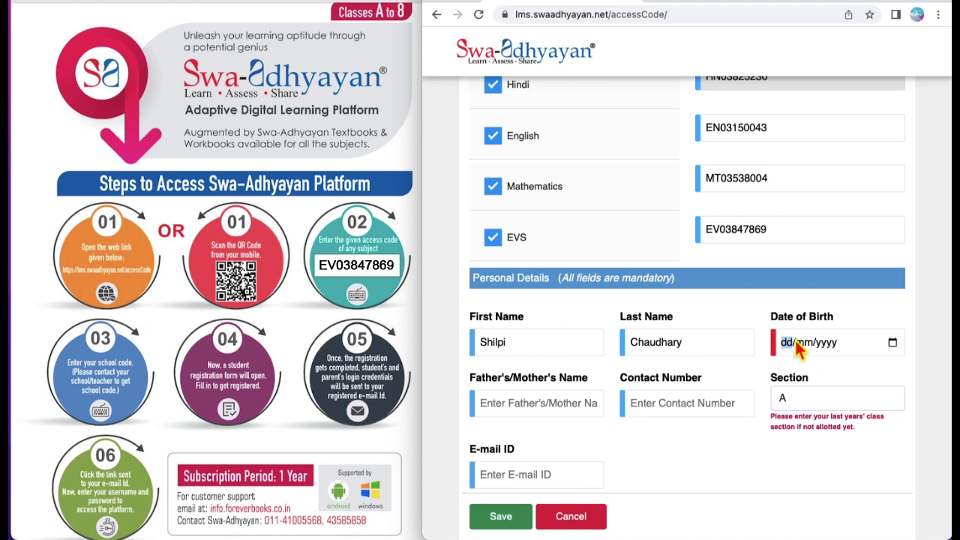
left_click(825, 346)
left_click(792, 349)
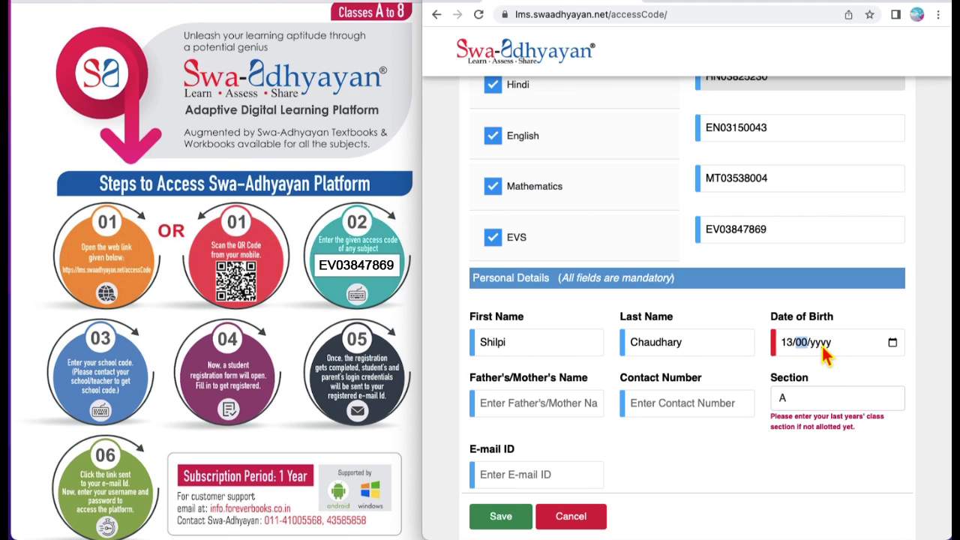
Enter the parent's name and move on to the contact number and section fields
left_click(553, 405)
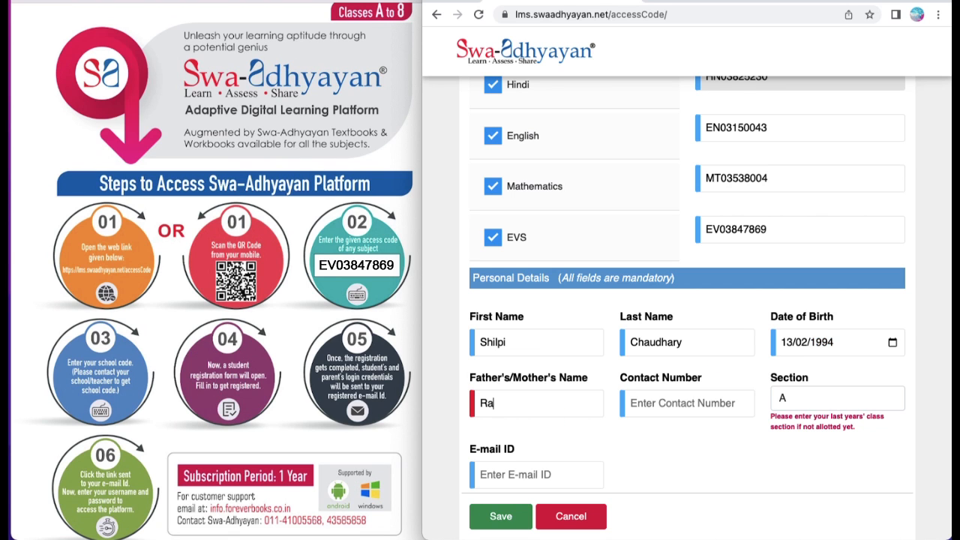
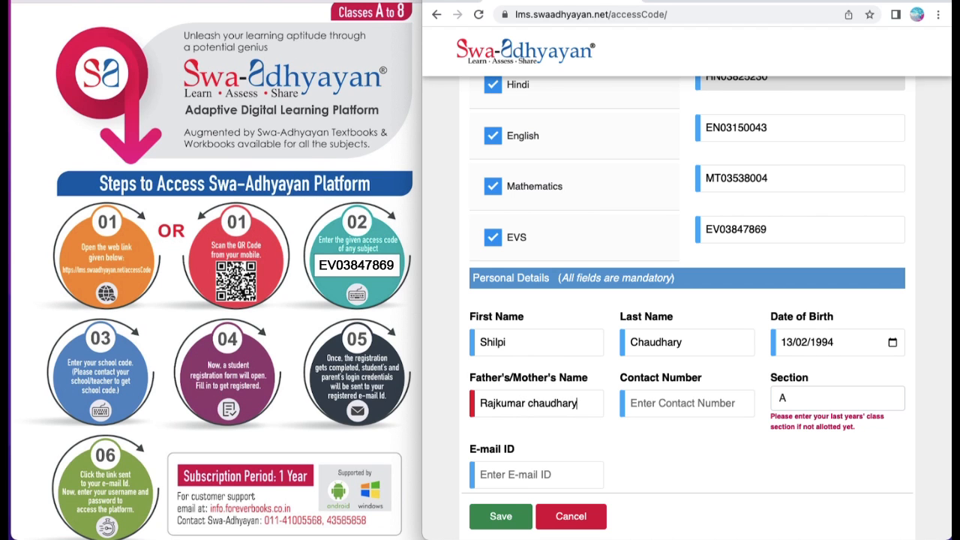
key("Tab")
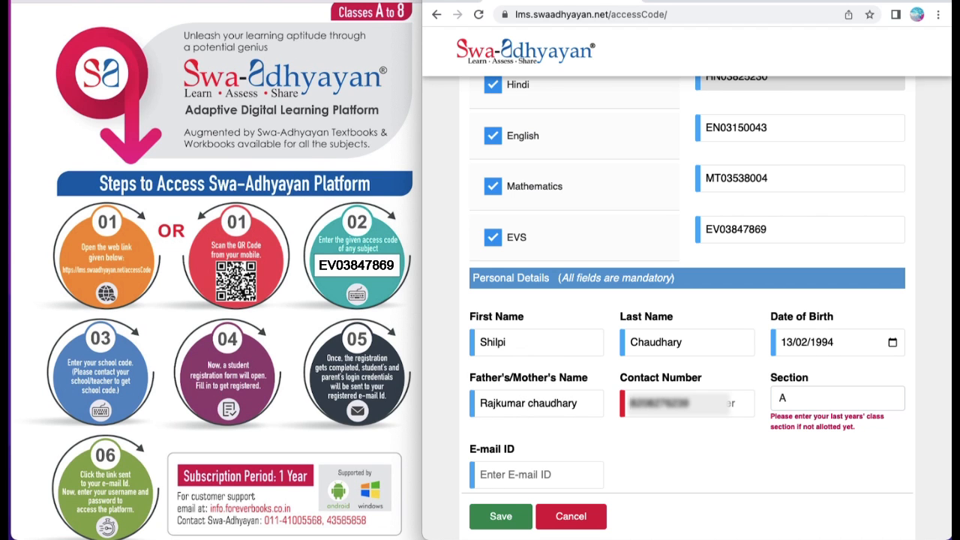
left_click(786, 398)
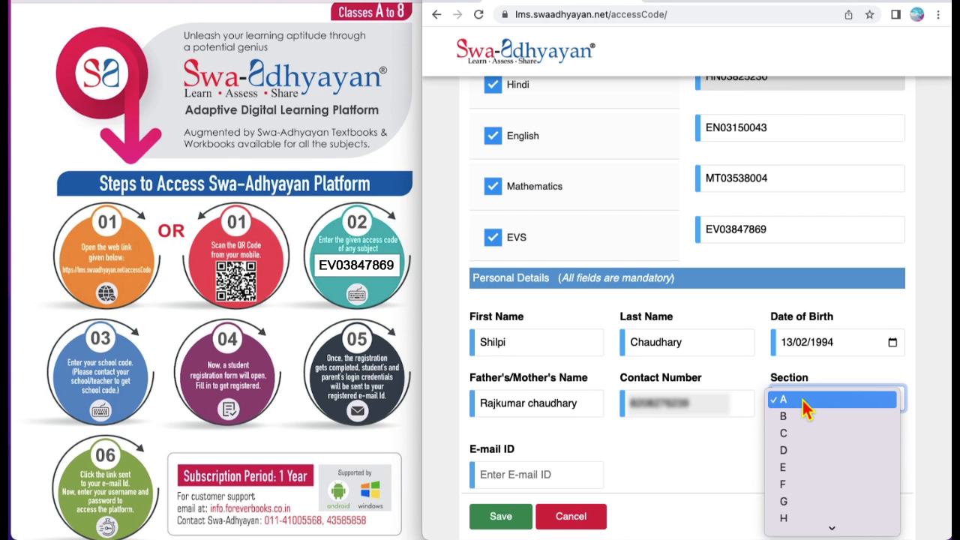
Keep section A, enter the student's e-mail address, and save the registration
left_click(808, 398)
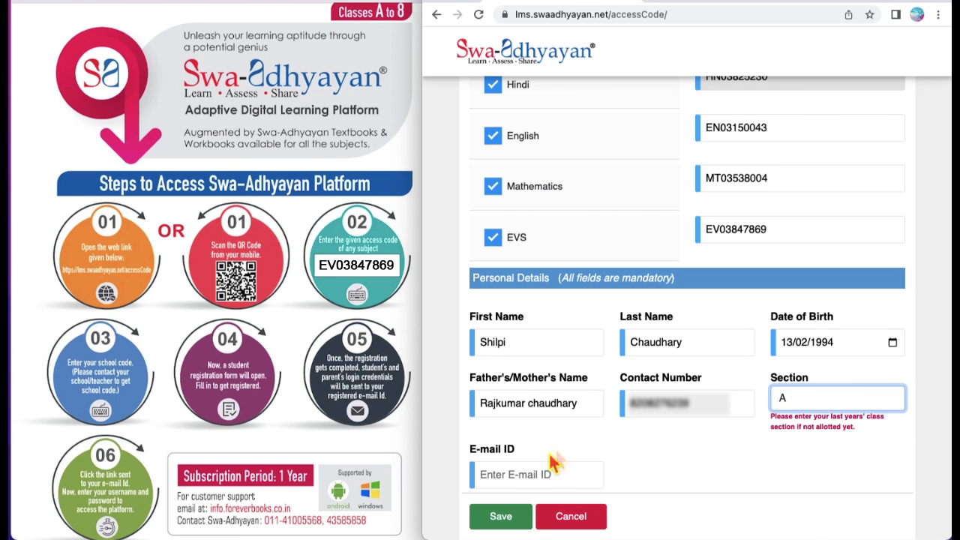
left_click(527, 475)
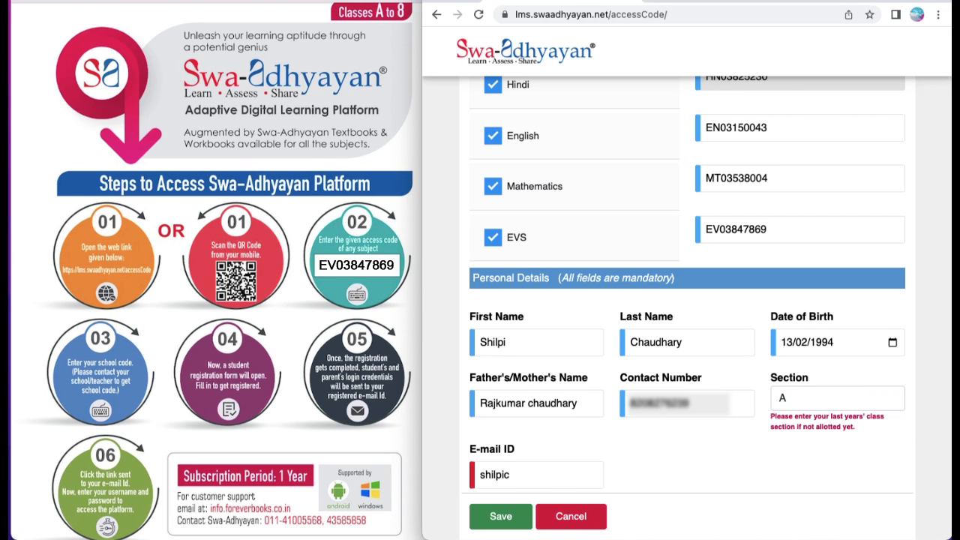
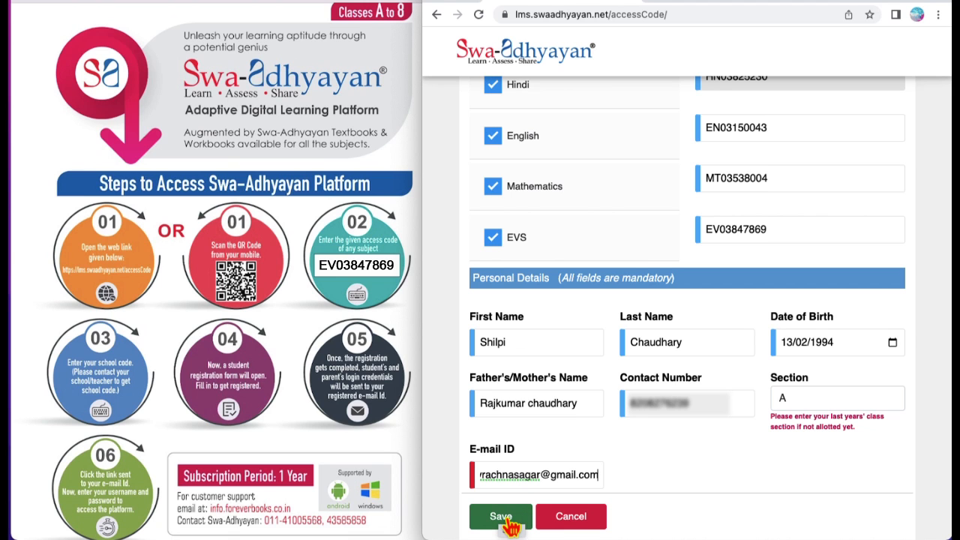
left_click(507, 520)
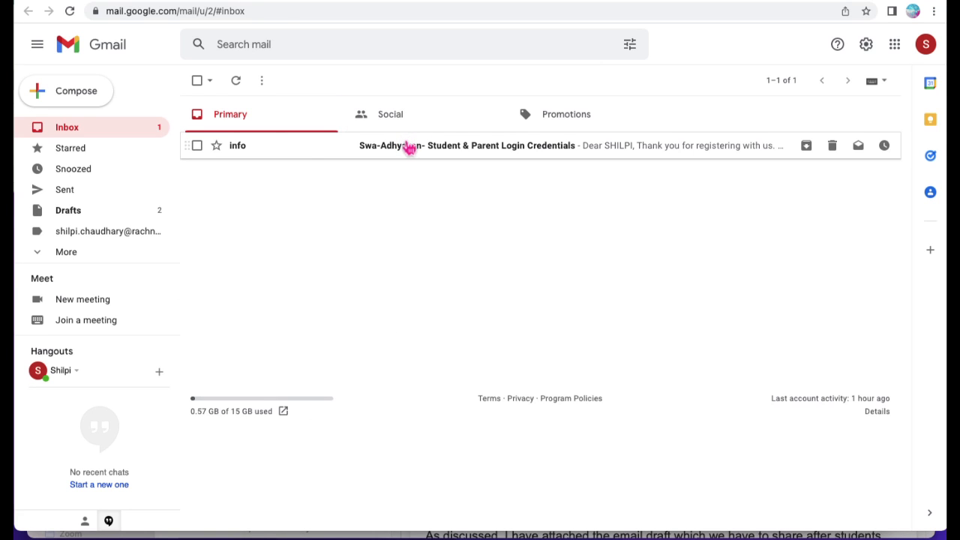
Open the Swa-Adhyayan 'Student & Parent Login Credentials' email in Gmail
left_click(406, 147)
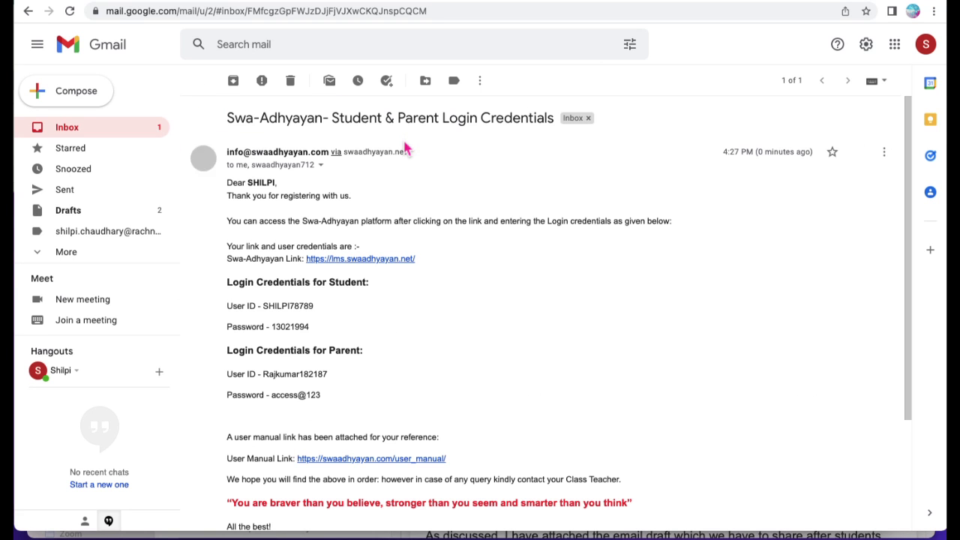
Go to lms.swaadhyayan.net from the credentials email
left_click(369, 260)
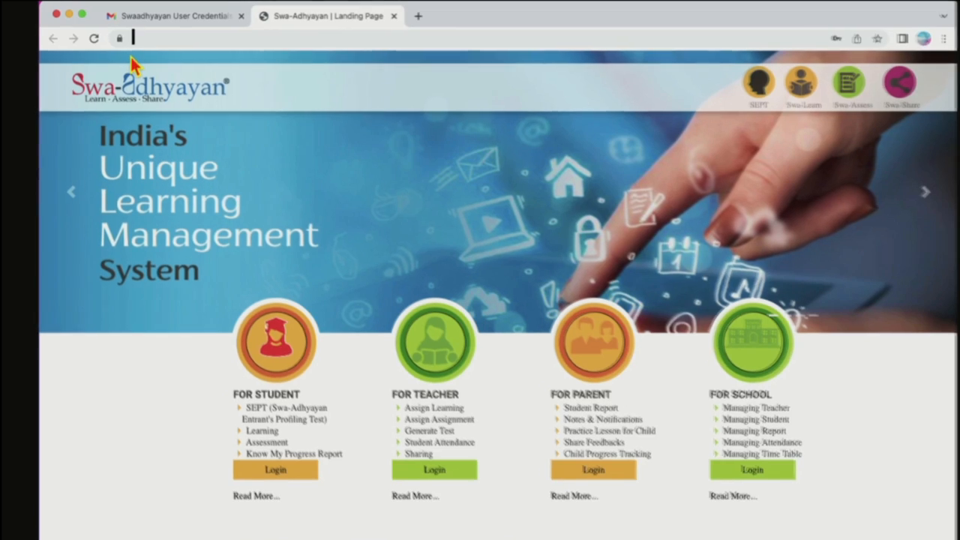
type("lms.")
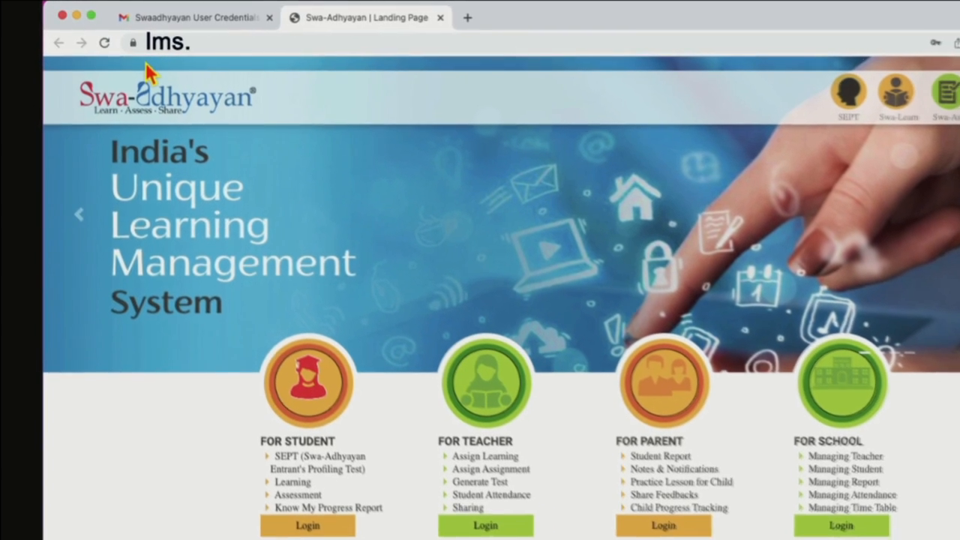
type("swaa")
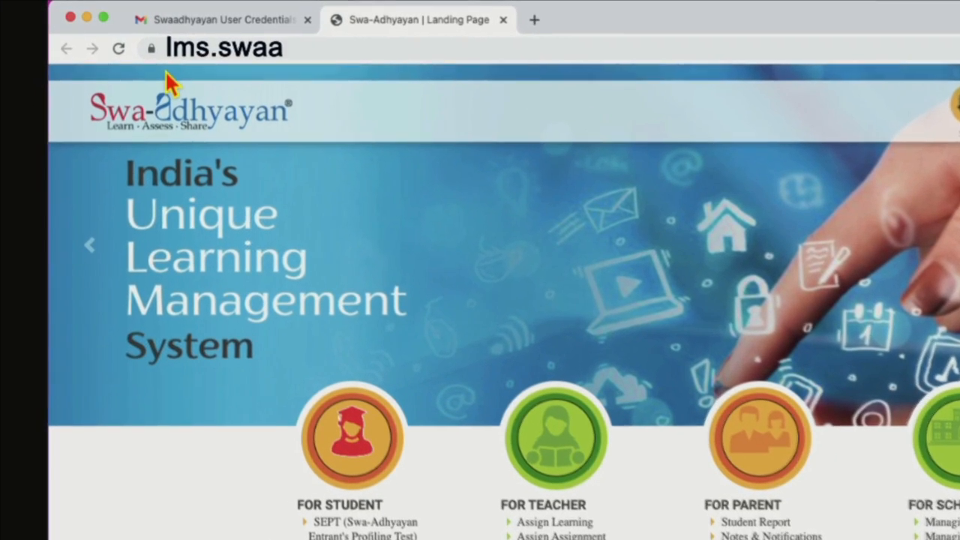
type("dhya")
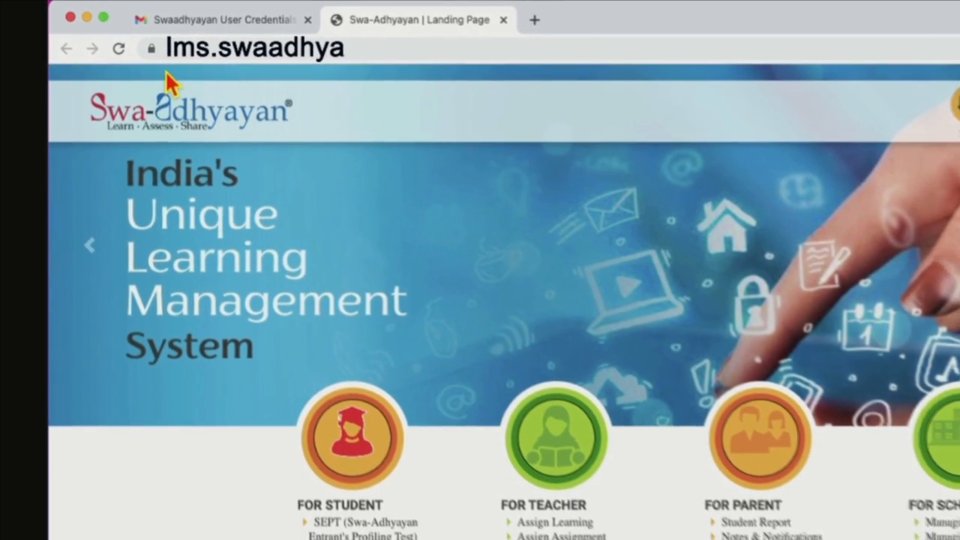
type("yan.")
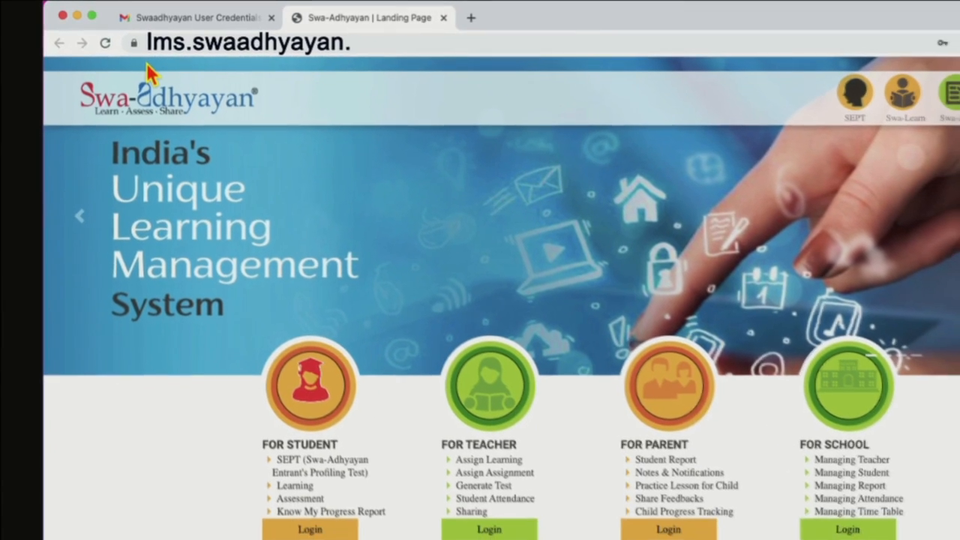
type("net")
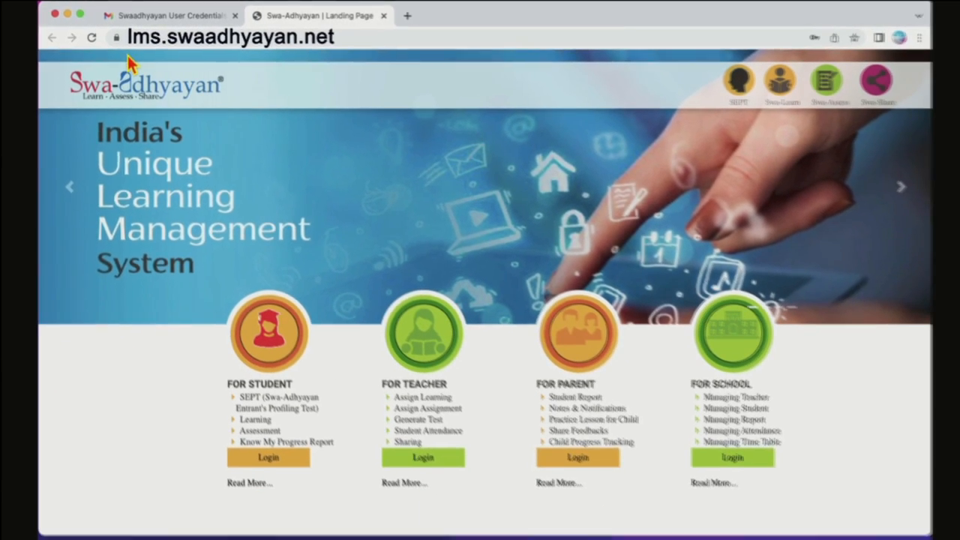
key("Return")
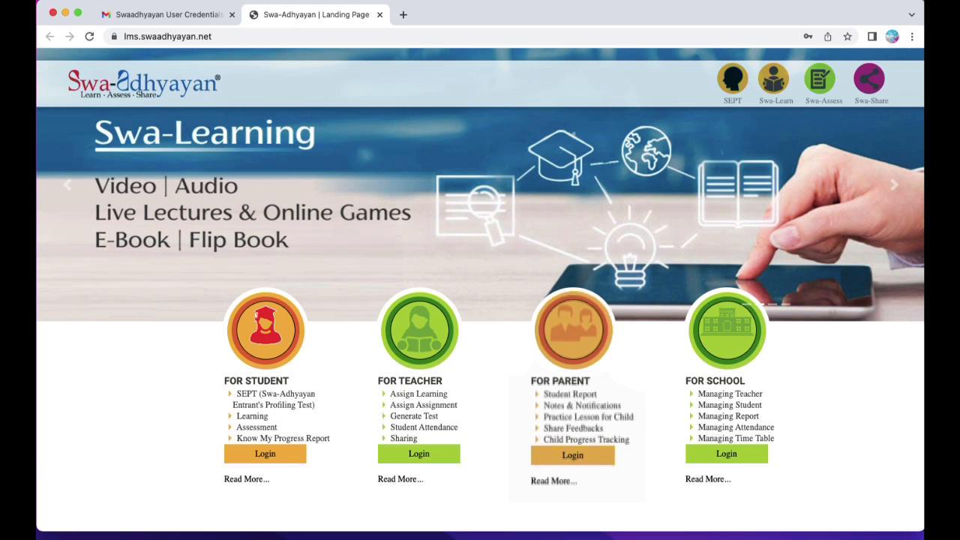
Open the parent login form and clear its autofilled username
left_click(568, 458)
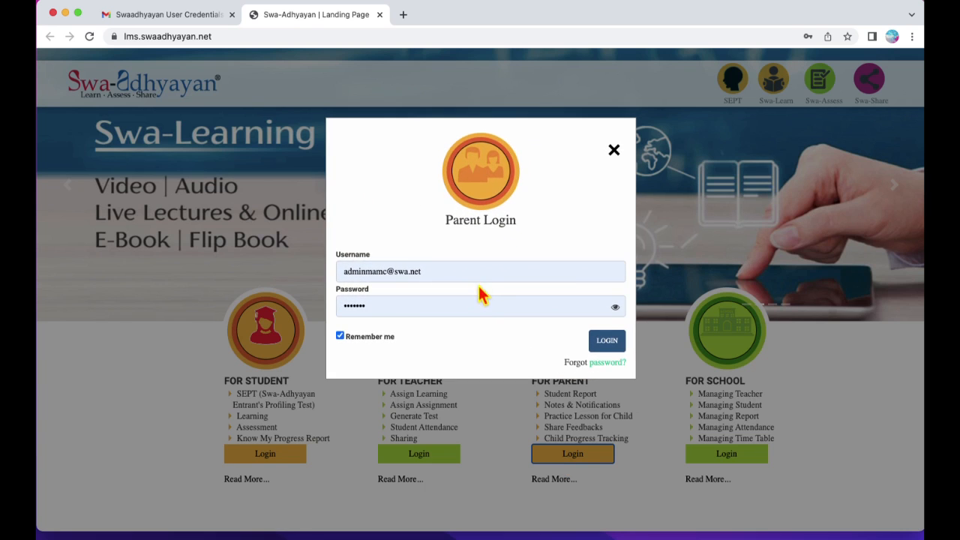
left_click(473, 279)
key("super+a")
key("BackSpace")
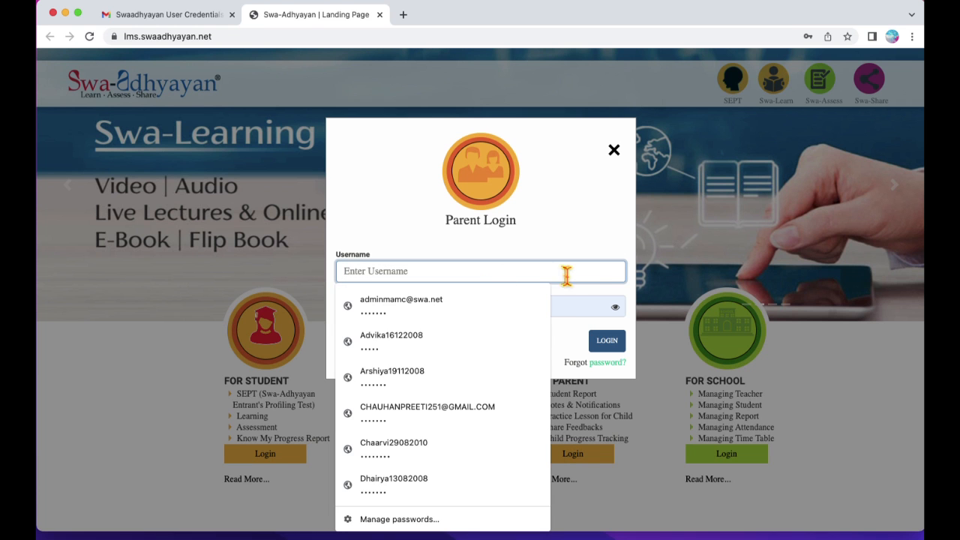
left_click(574, 306)
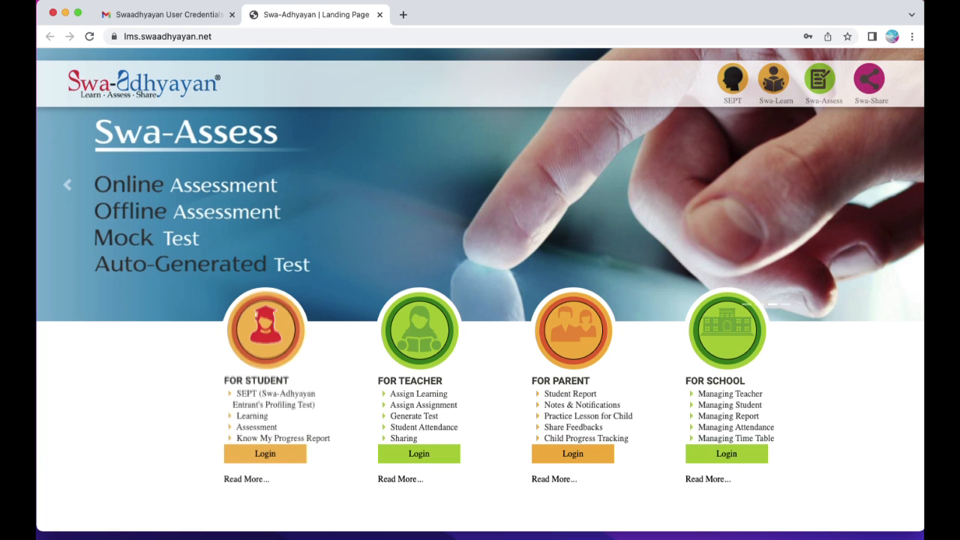
Switch to the Student Login form and select its username and password fields
left_click(281, 455)
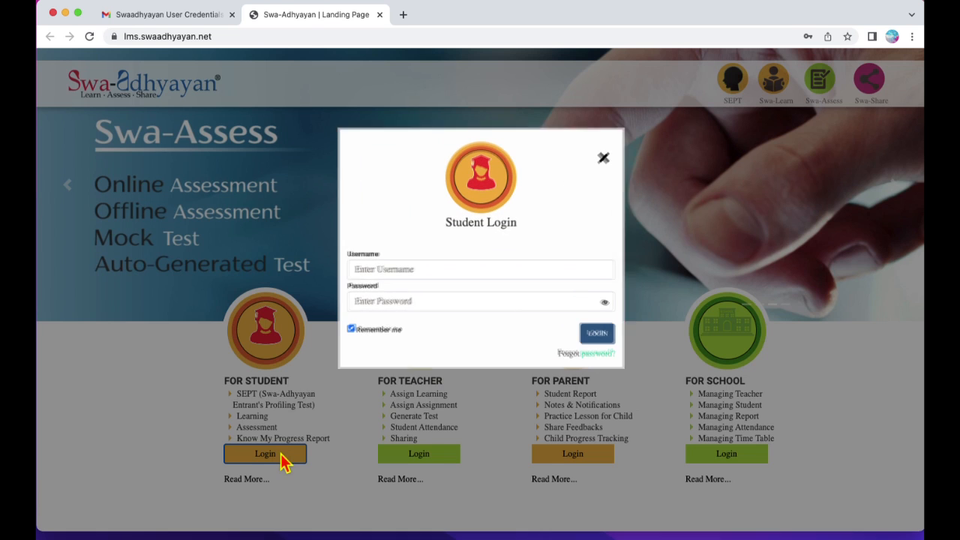
left_click(412, 273)
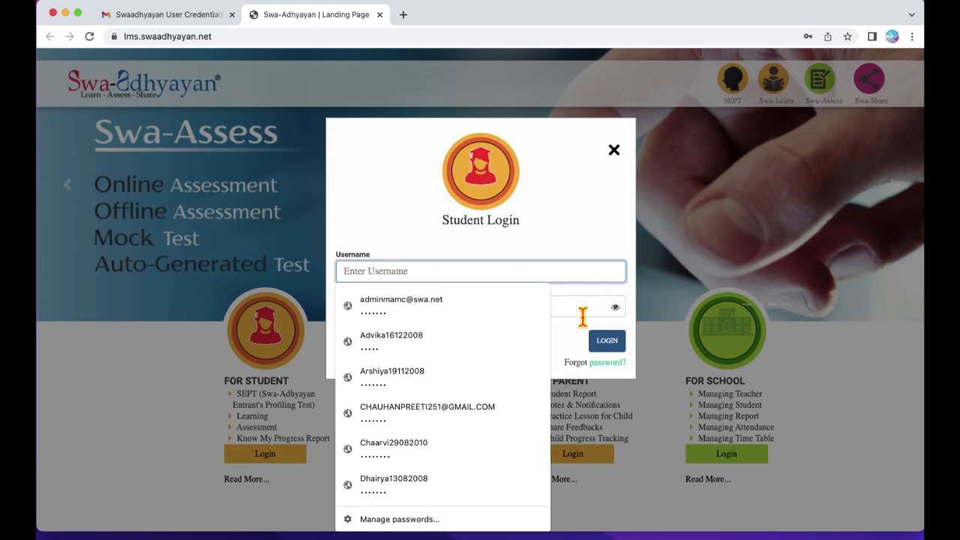
left_click(582, 316)
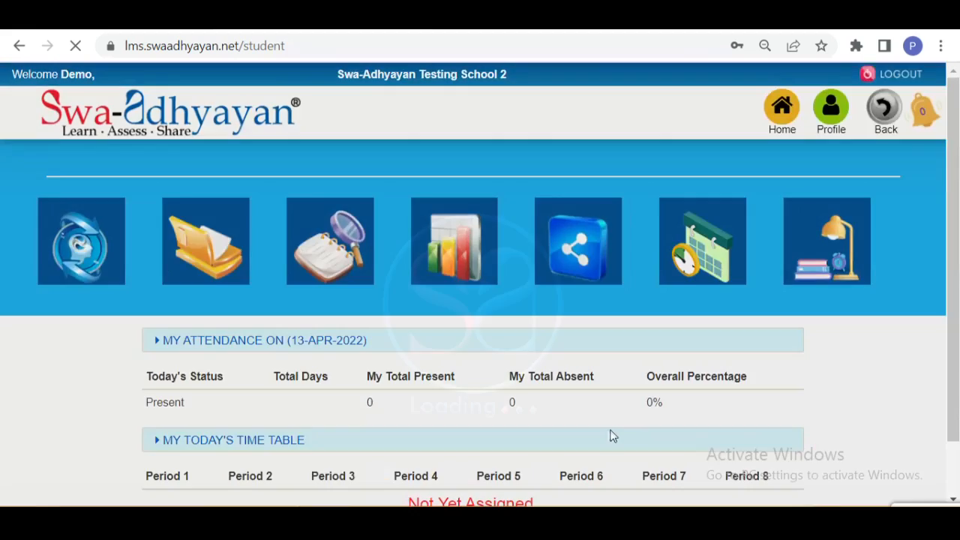